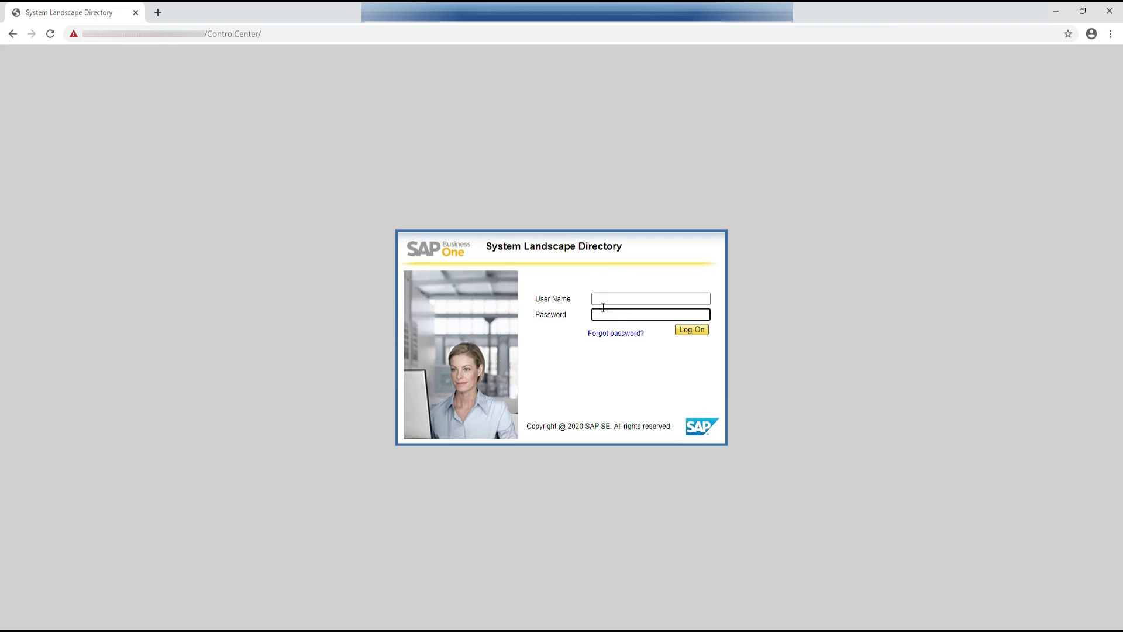
# Step: Log on to the System Landscape Directory as B1SiteUser, entering the account password
pyautogui.click(602, 299)
pyautogui.write('B1SiteUser')
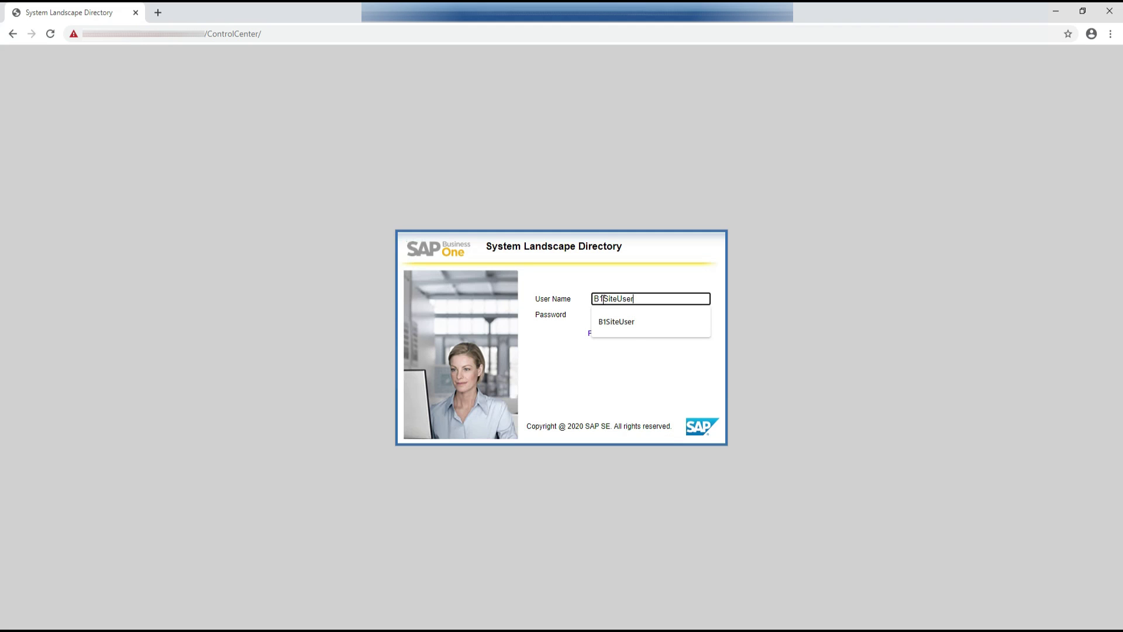
pyautogui.press('Tab')
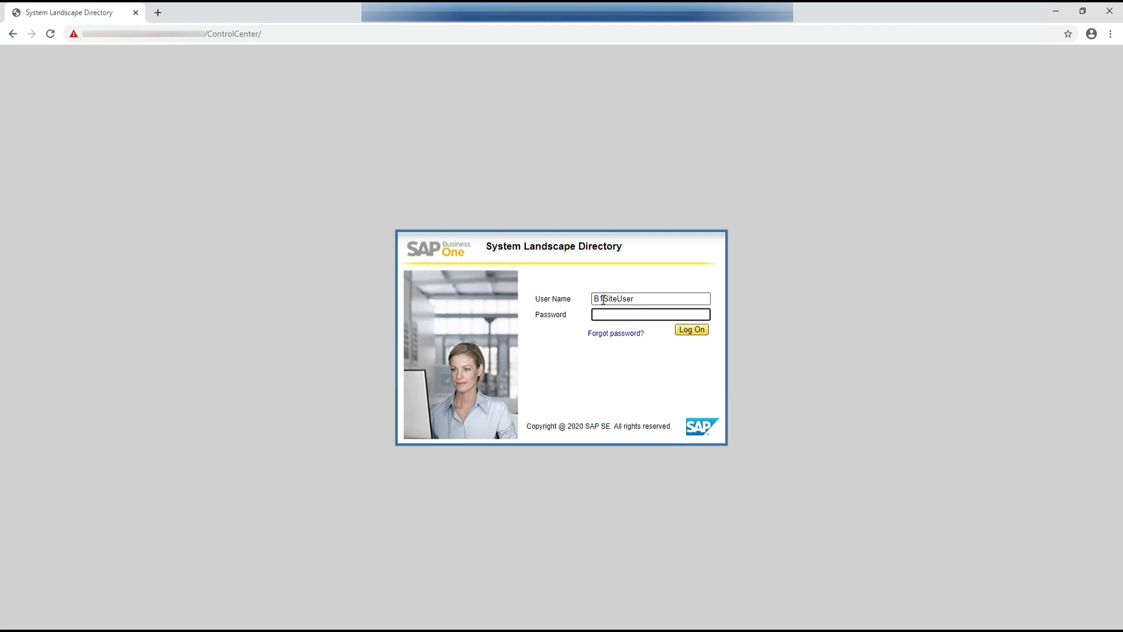
pyautogui.write('•••••••')
pyautogui.click(691, 330)
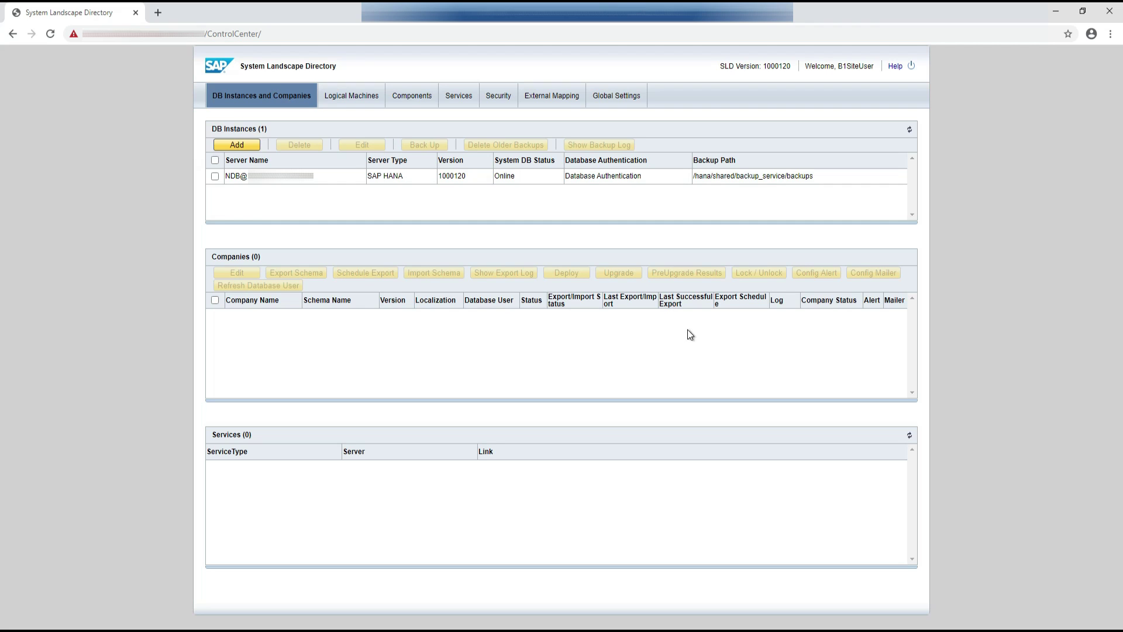
# Step: Select the SAP HANA database instance to load its companies and check its backup path
pyautogui.click(243, 176)
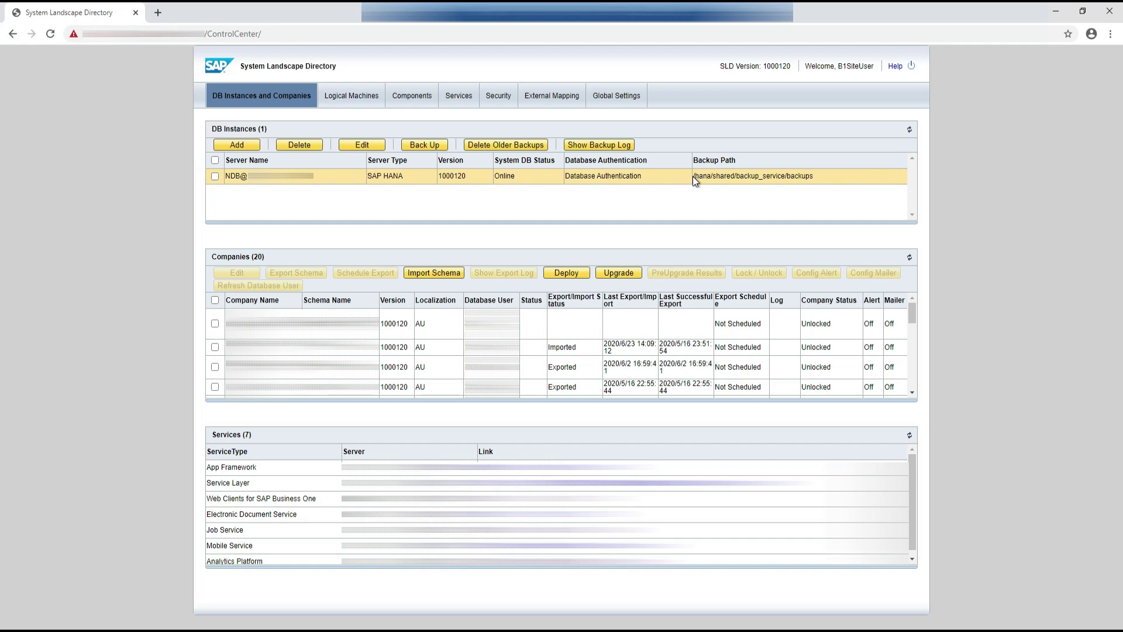
pyautogui.moveTo(694, 177); pyautogui.dragTo(815, 181)
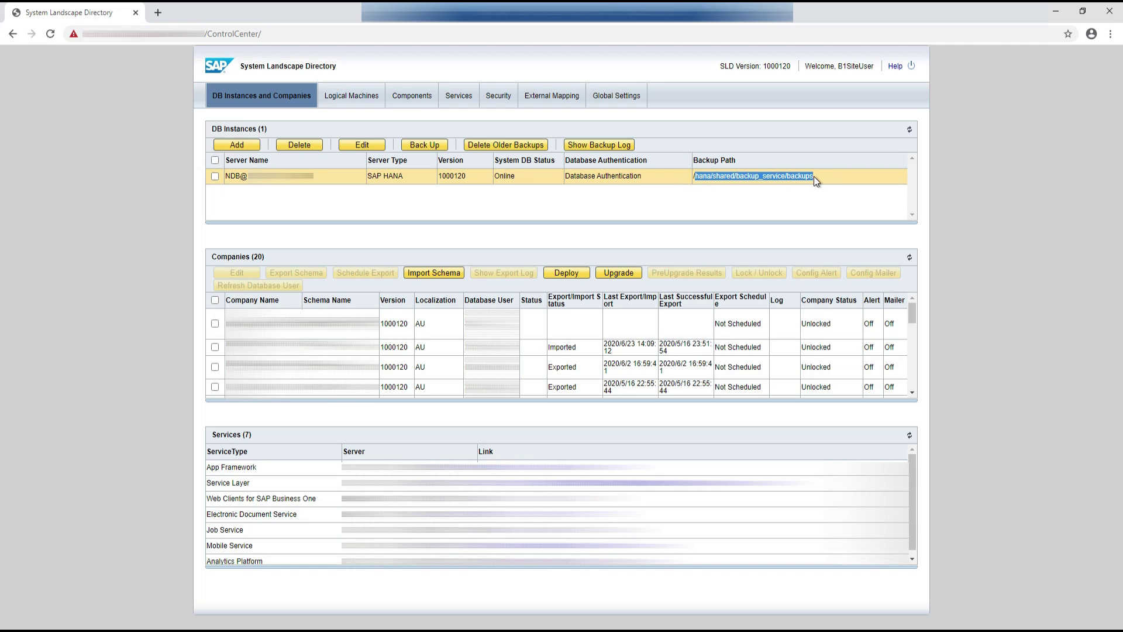
pyautogui.click(813, 175)
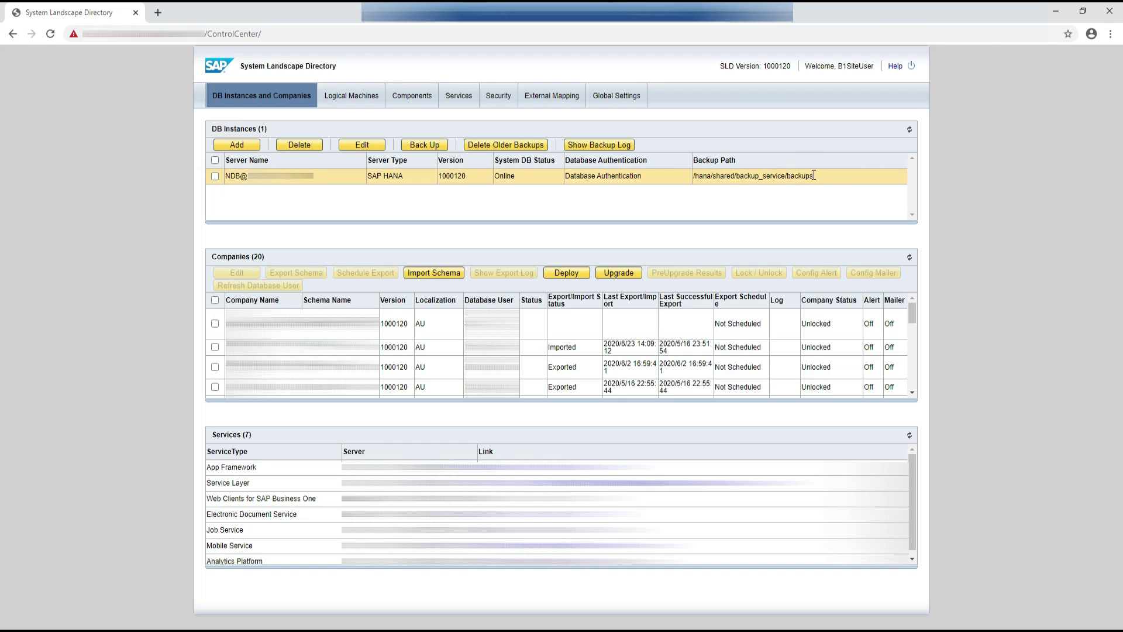
# Step: Export the SBODEMOUS schema of the US-localized company OEC Computers and close the export dialog once it finishes
pyautogui.scroll(-1, 555, 345)
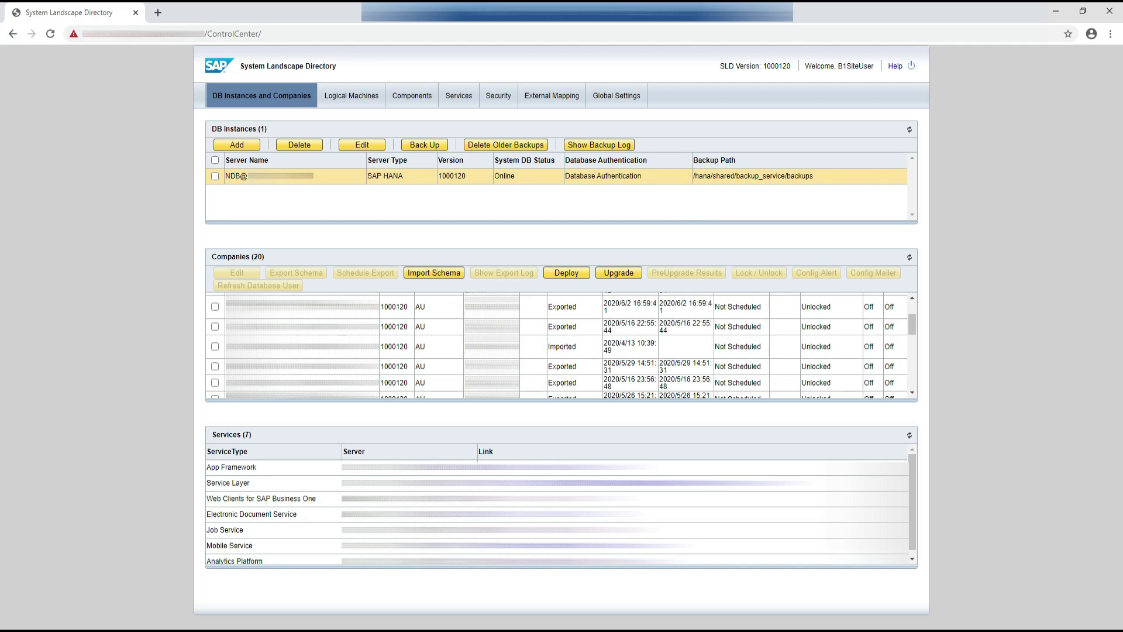
pyautogui.scroll(-3, 560, 346)
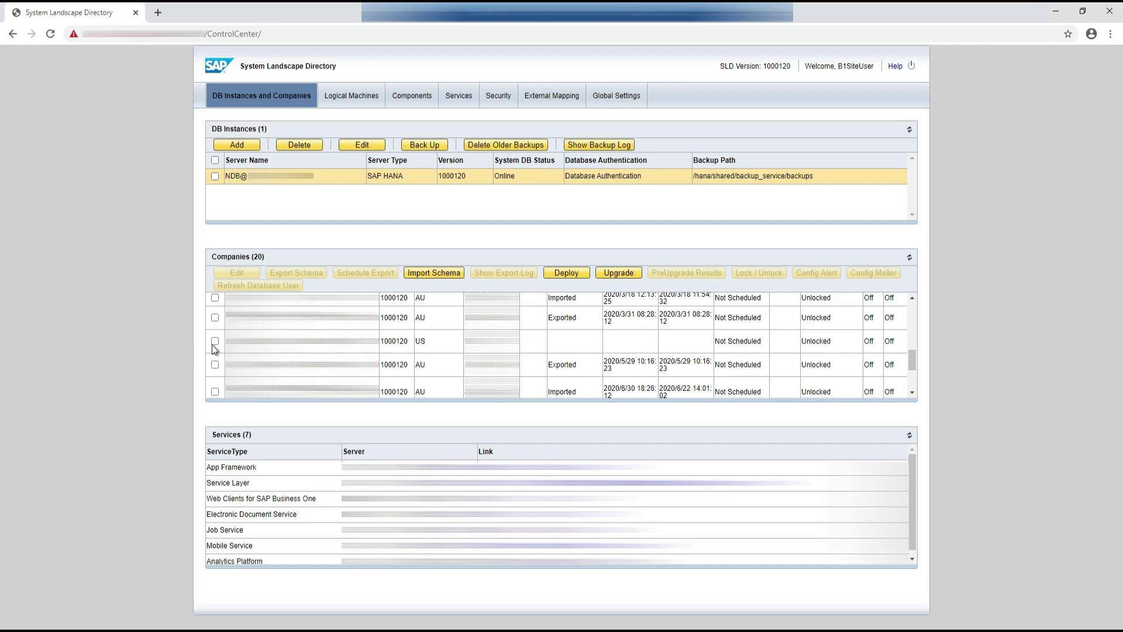
pyautogui.scroll(-1, 223, 345)
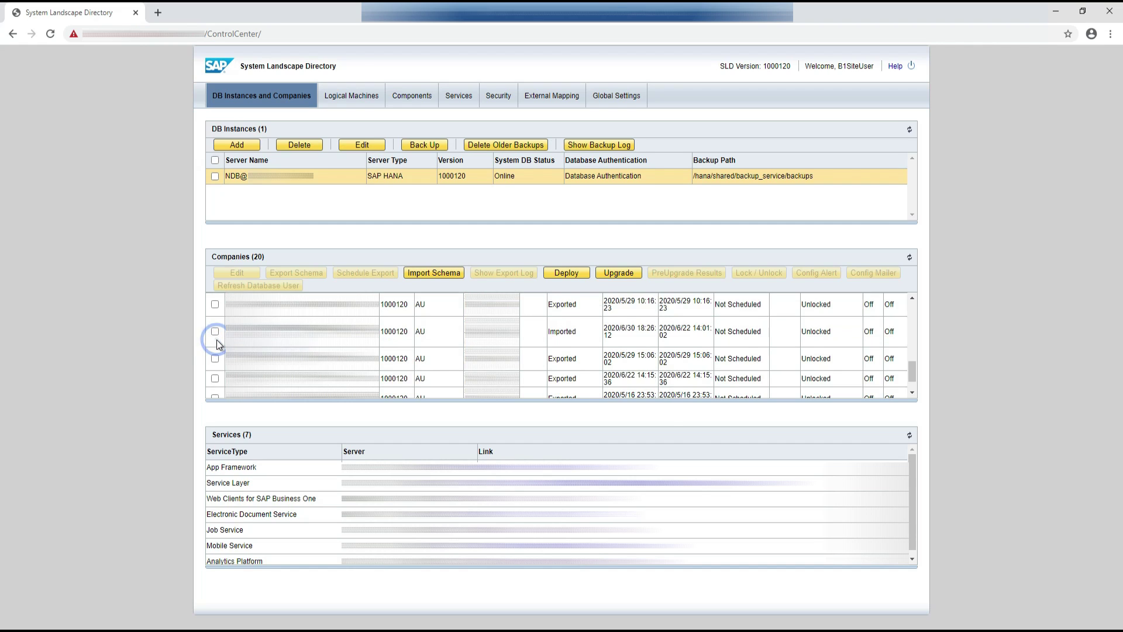
pyautogui.scroll(-1, 224, 351)
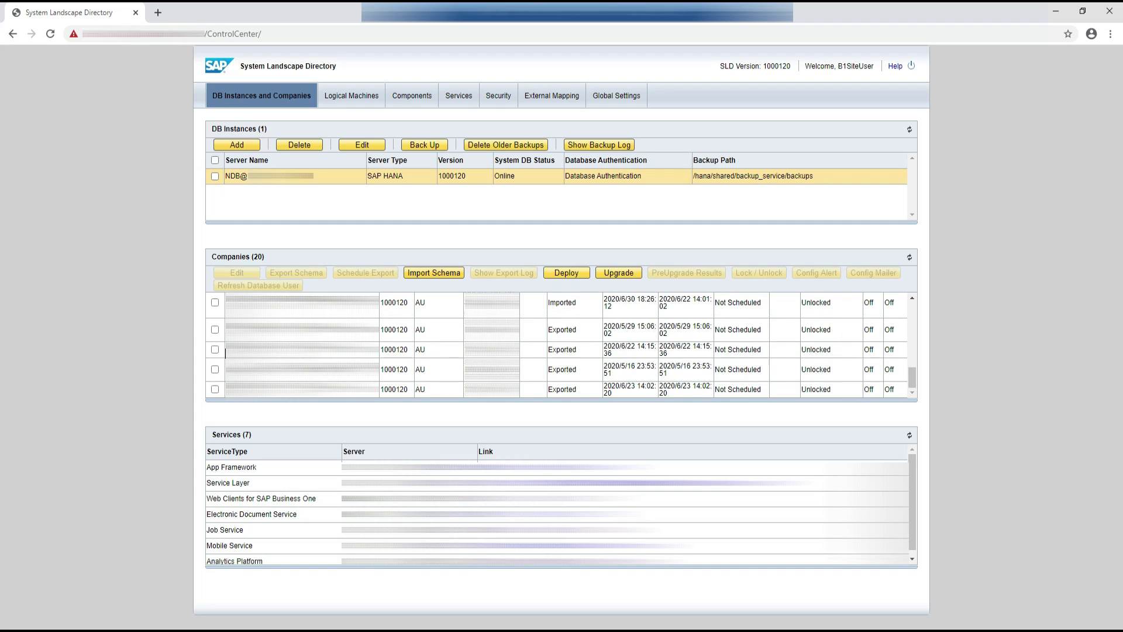
pyautogui.scroll(-3, 225, 353)
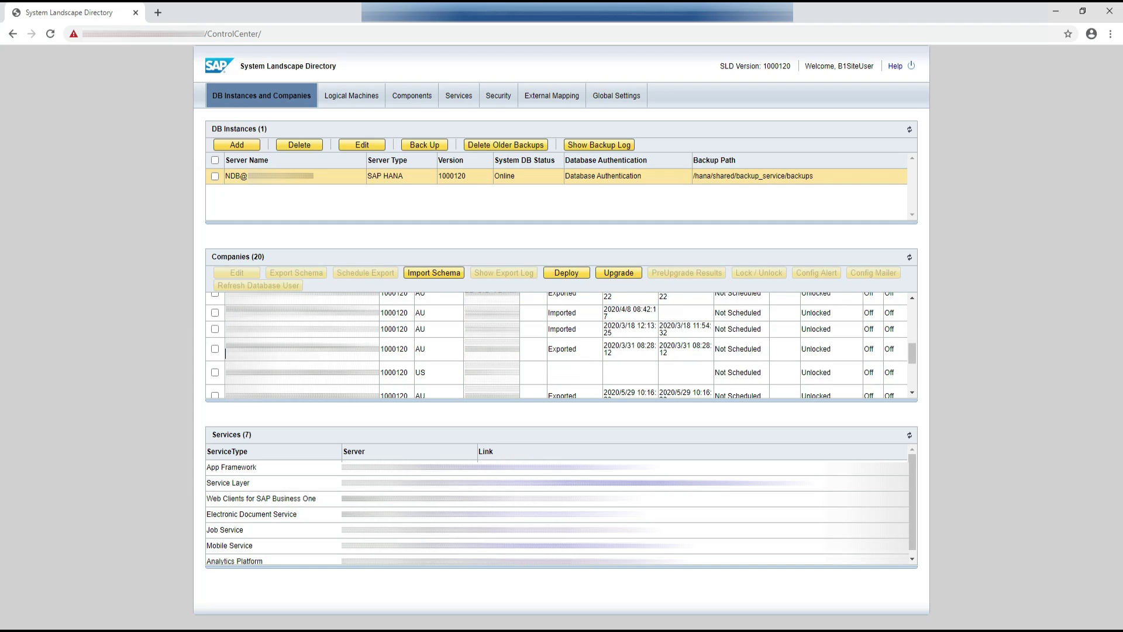
pyautogui.scroll(-1, 225, 353)
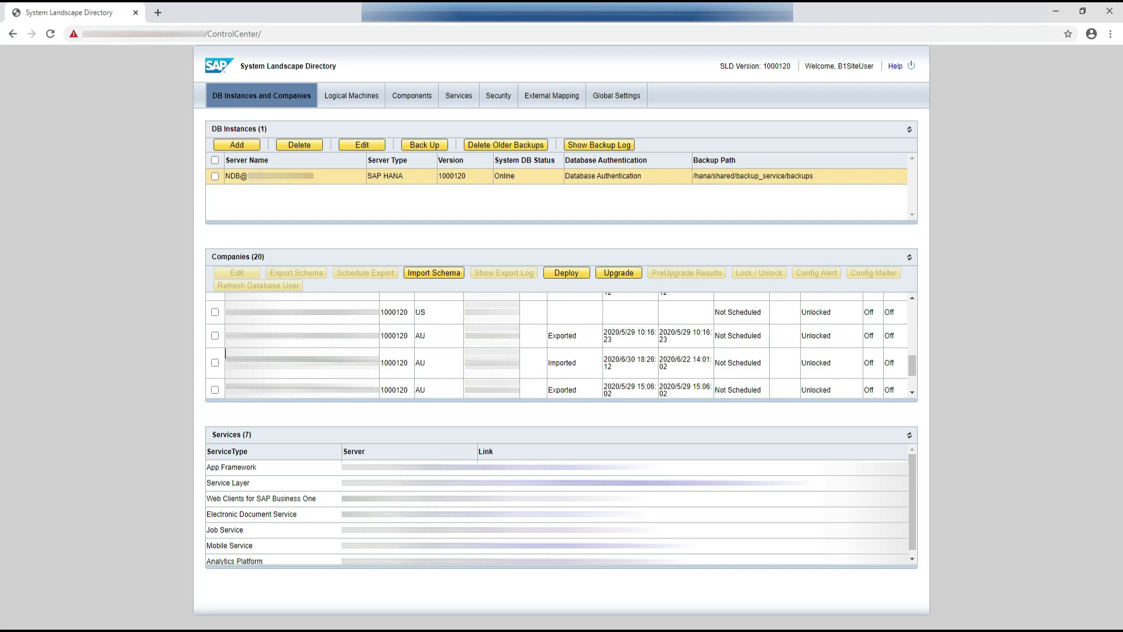
pyautogui.click(216, 312)
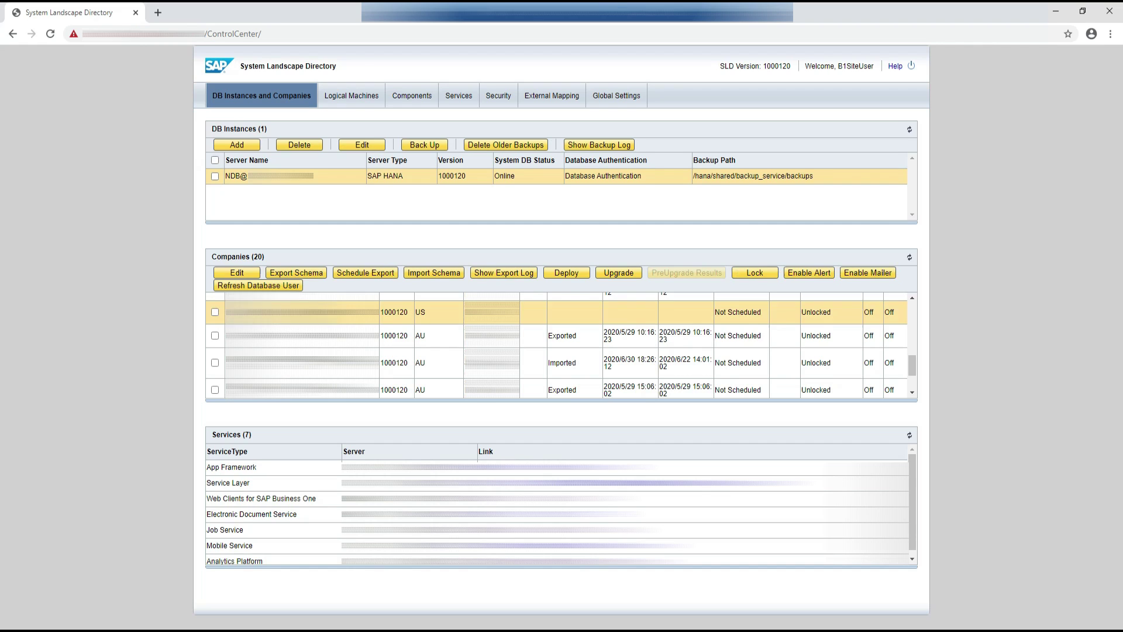
pyautogui.click(215, 312)
pyautogui.click(312, 277)
pyautogui.click(214, 313)
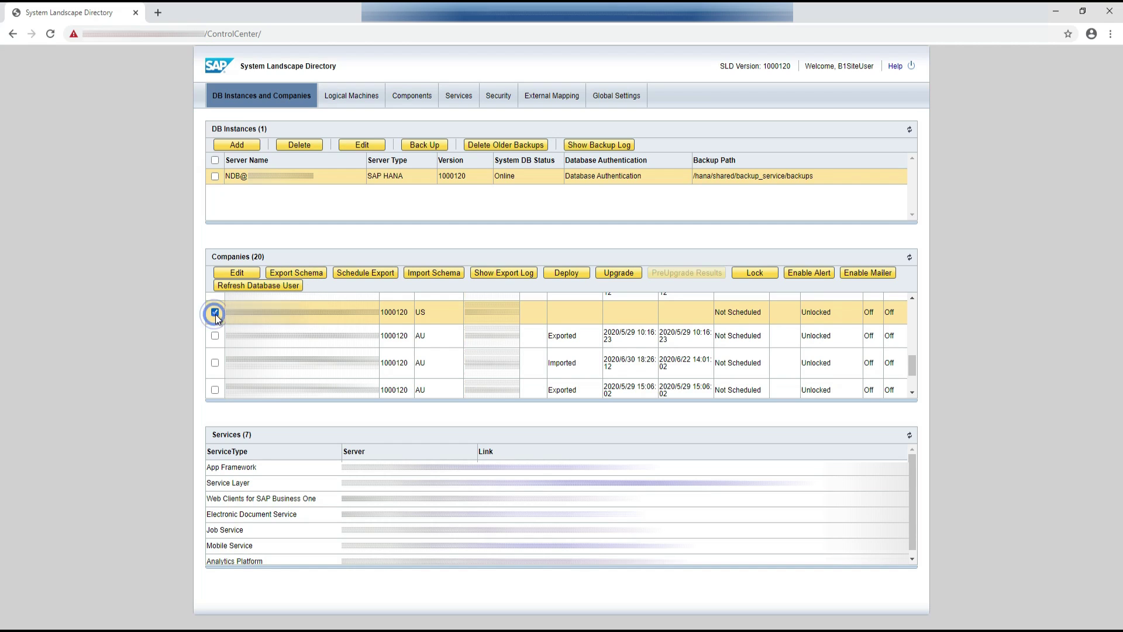
pyautogui.click(319, 275)
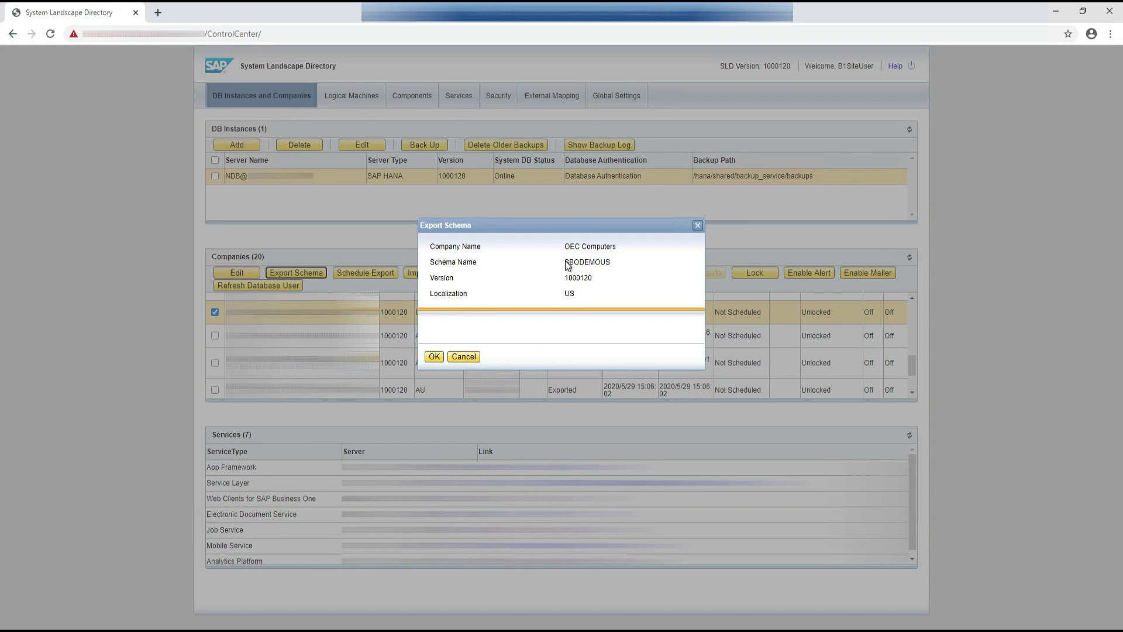
pyautogui.click(436, 357)
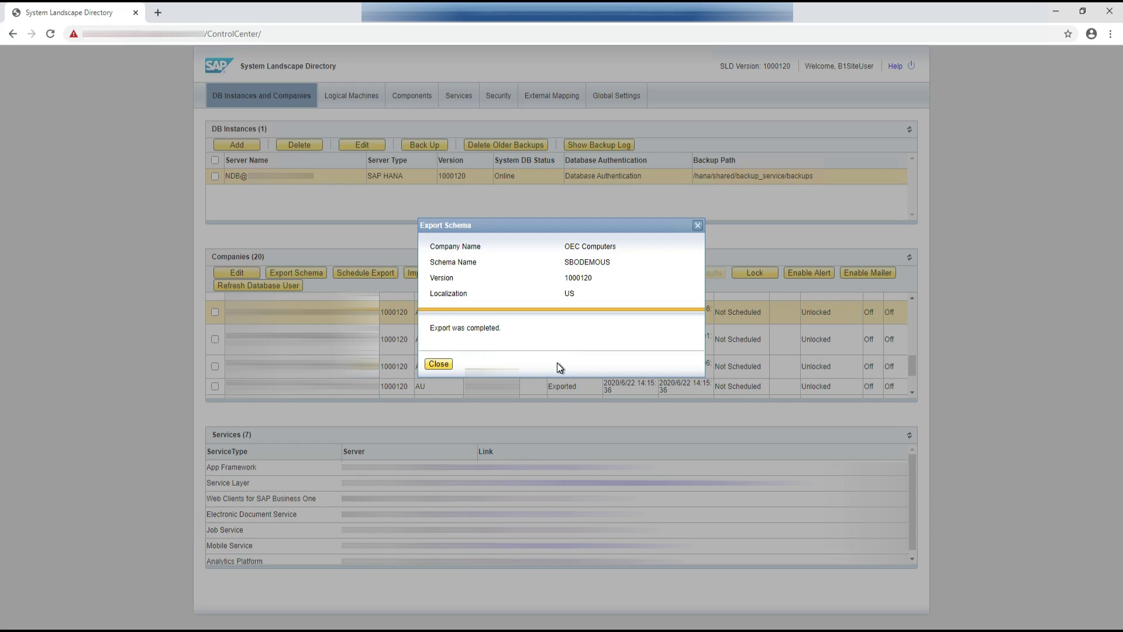
pyautogui.click(446, 364)
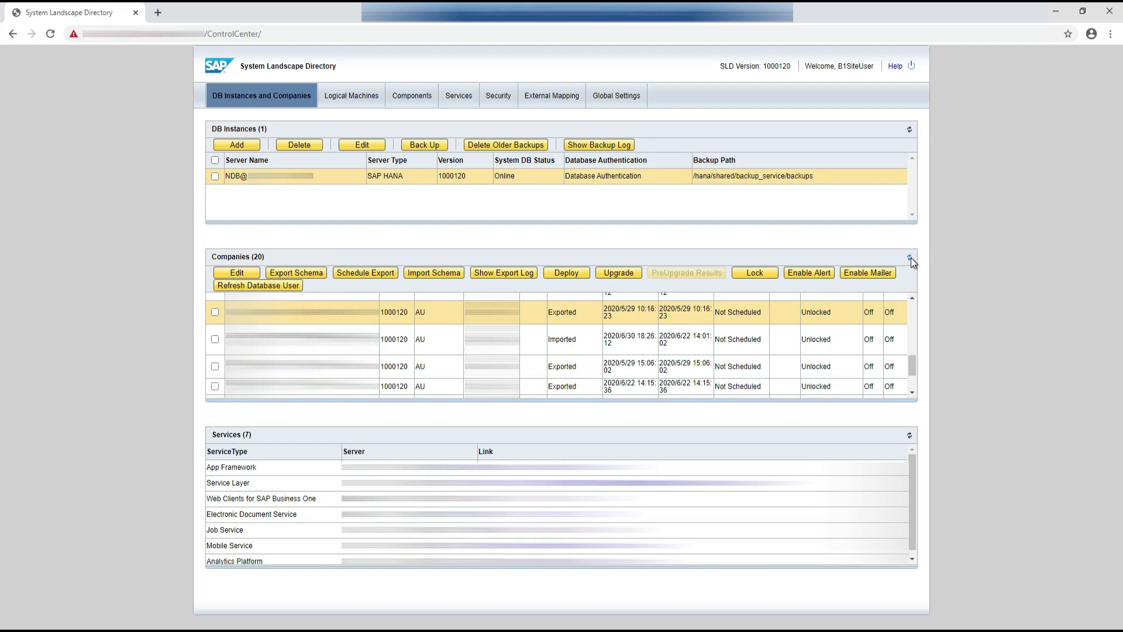
# Step: Refresh the companies list and check the export status and last export time of the US-localized company
pyautogui.click(911, 258)
pyautogui.scroll(-2, 414, 340)
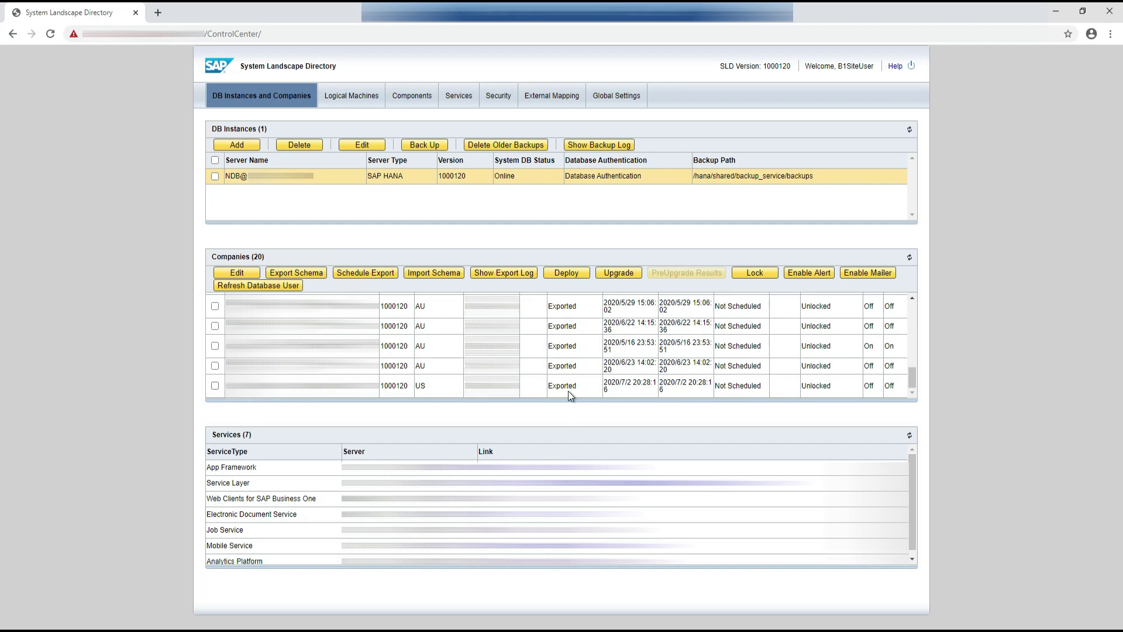
pyautogui.moveTo(605, 382); pyautogui.dragTo(617, 391)
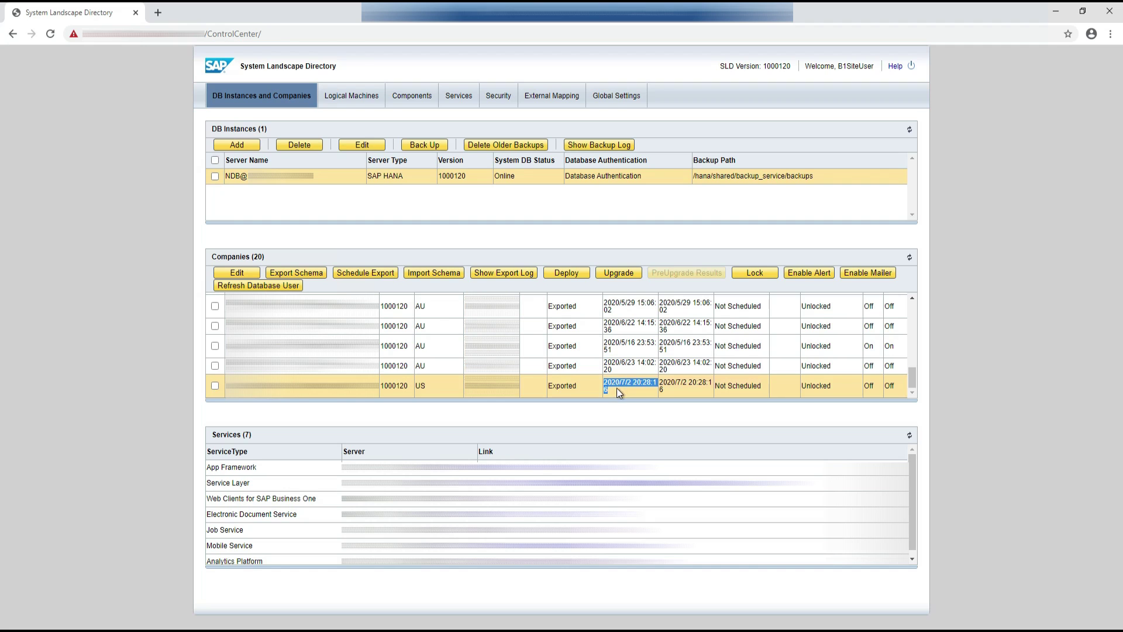
pyautogui.click(611, 385)
# Step: Import the 2020/7/2 20:28:17 export of SBODEMOUS into a renamed target schema SBODEMOUS_RESTORE and close the dialog once it finishes
pyautogui.click(426, 278)
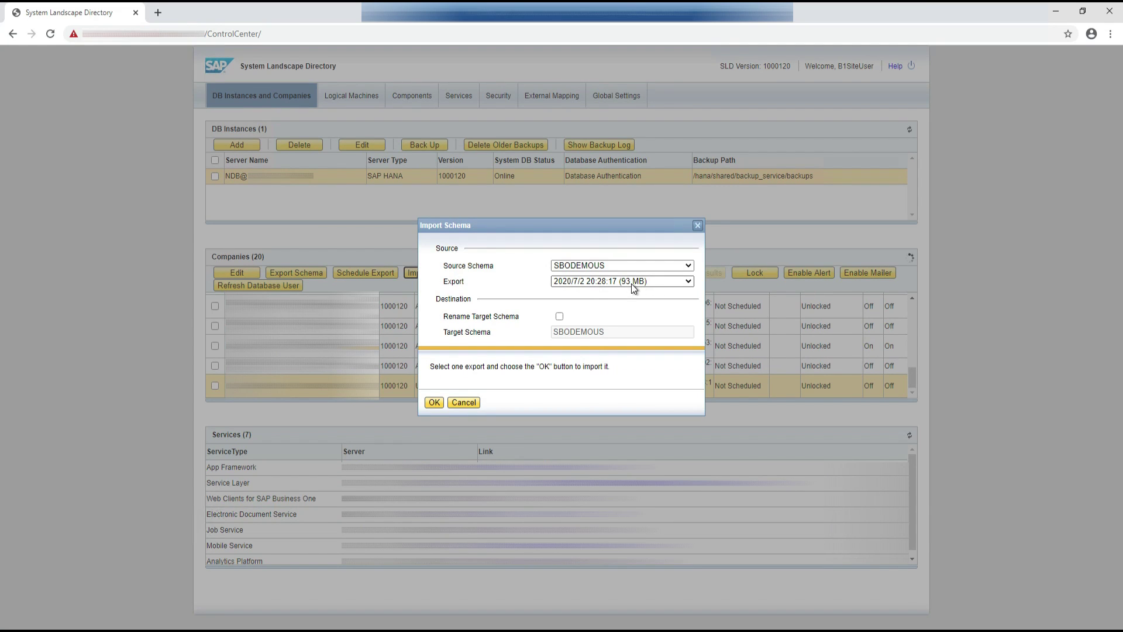
pyautogui.click(559, 316)
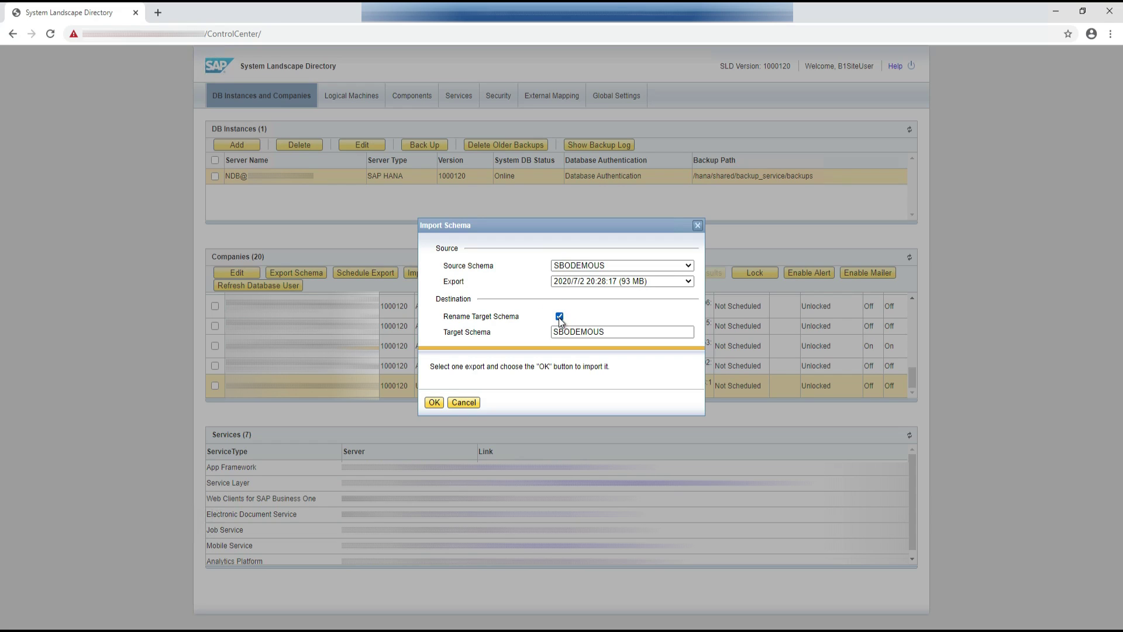
pyautogui.click(657, 331)
pyautogui.write('_RESTO')
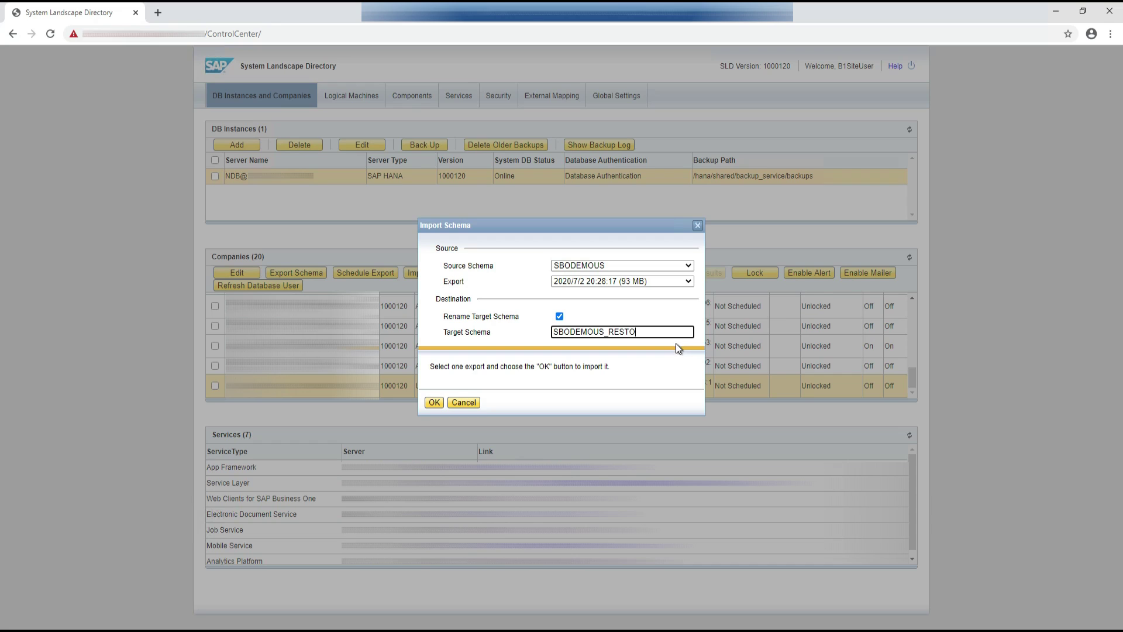
pyautogui.write('TRE')
pyautogui.click(434, 403)
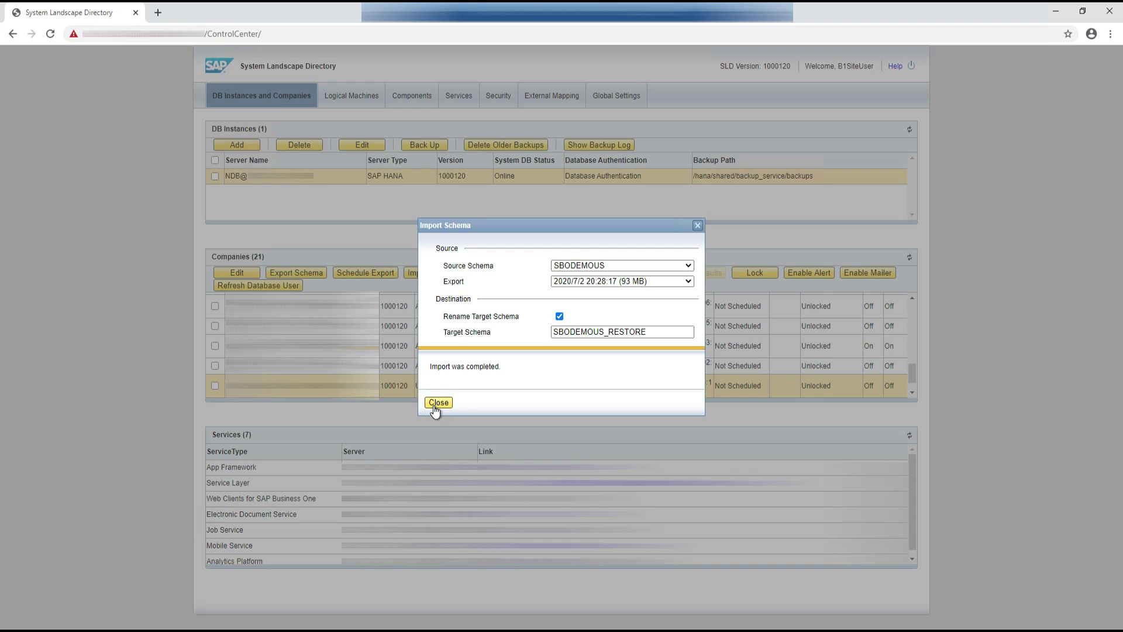
pyautogui.click(436, 409)
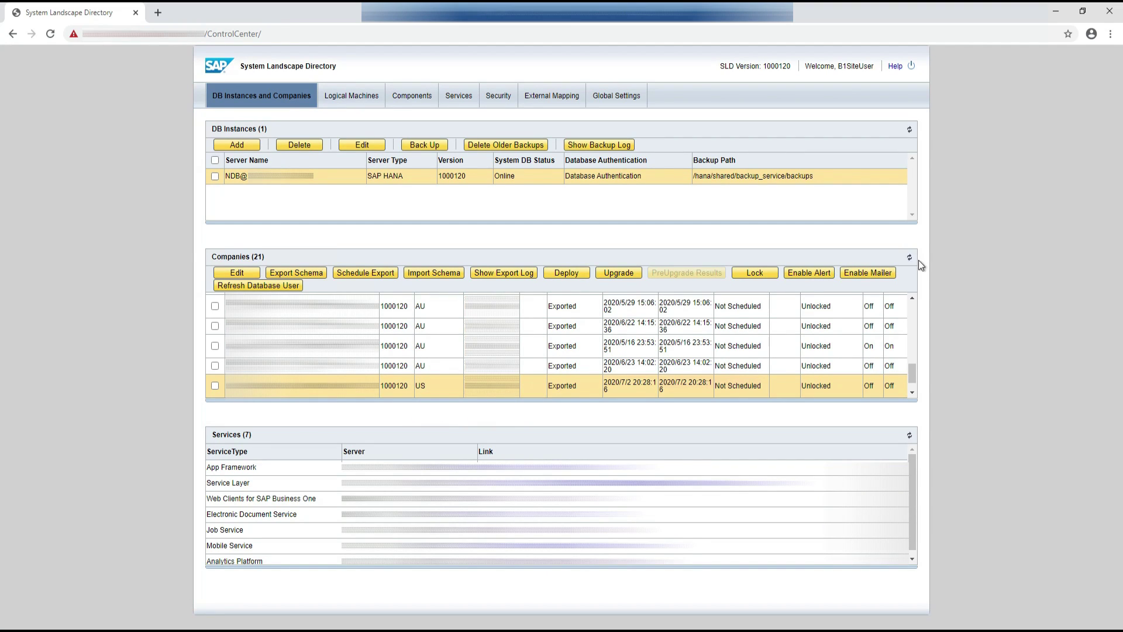
# Step: Refresh the companies list and select the SBODEMOUS_RESTORE entry to check its import status
pyautogui.click(909, 258)
pyautogui.click(909, 258)
pyautogui.scroll(-1, 912, 373)
pyautogui.click(319, 384)
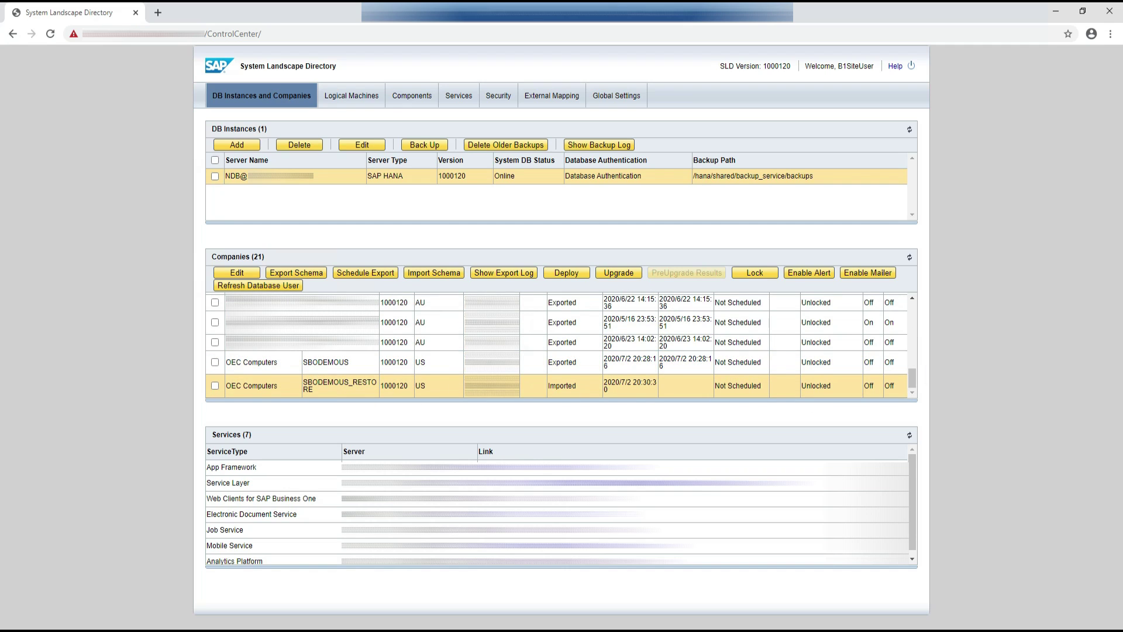